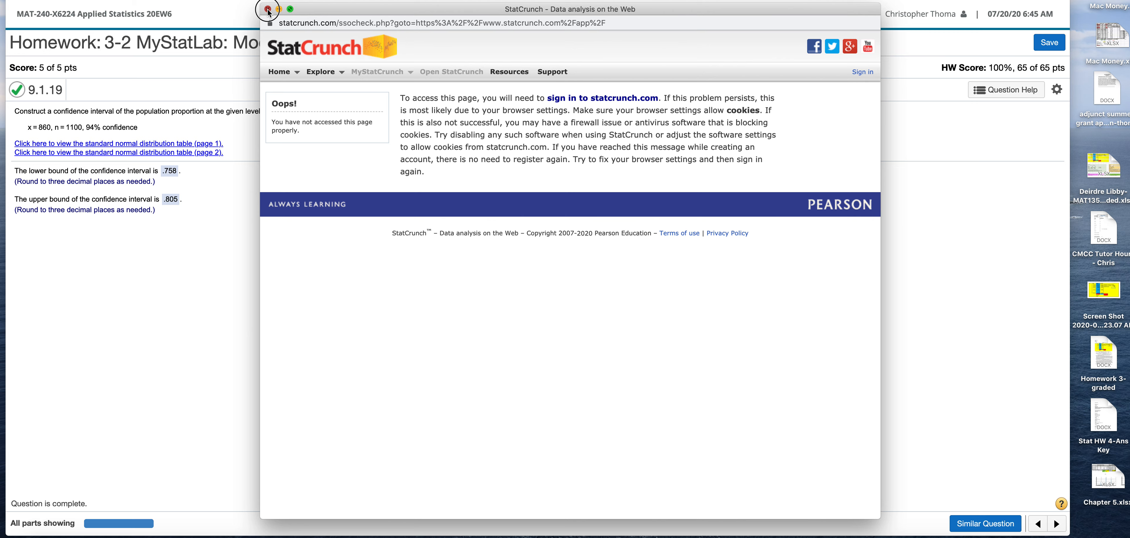
Close the StatCrunch sign-in error window and relaunch StatCrunch from the question's help options.
click(268, 9)
click(1005, 89)
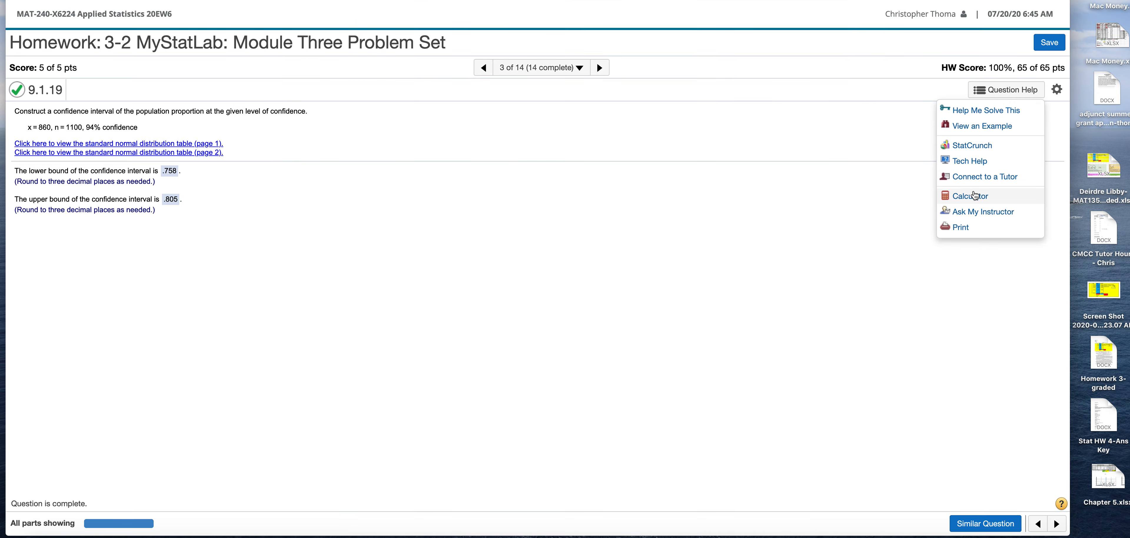
click(970, 145)
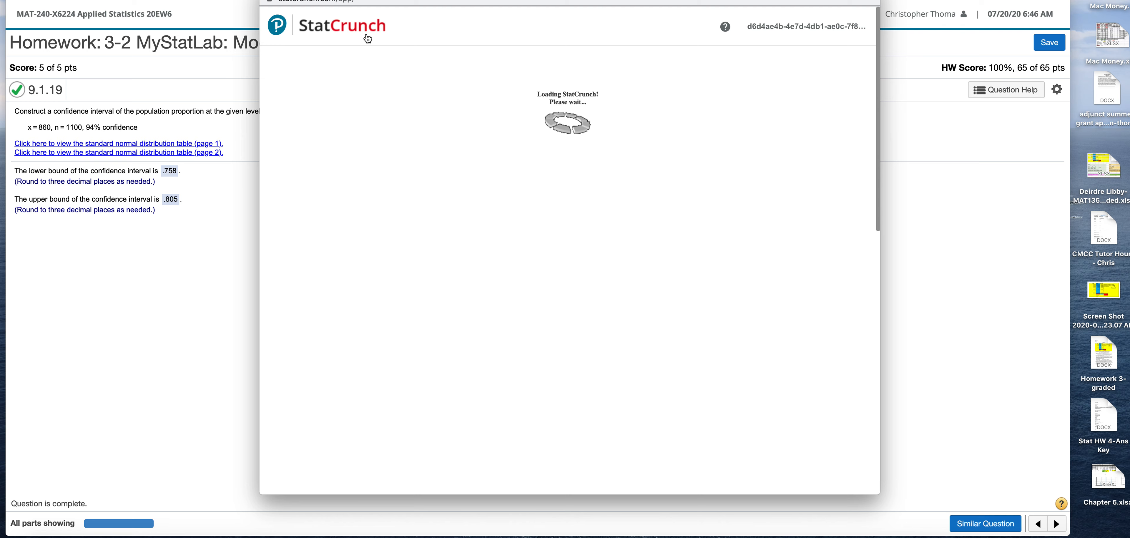
drag(362, 0, 368, 14)
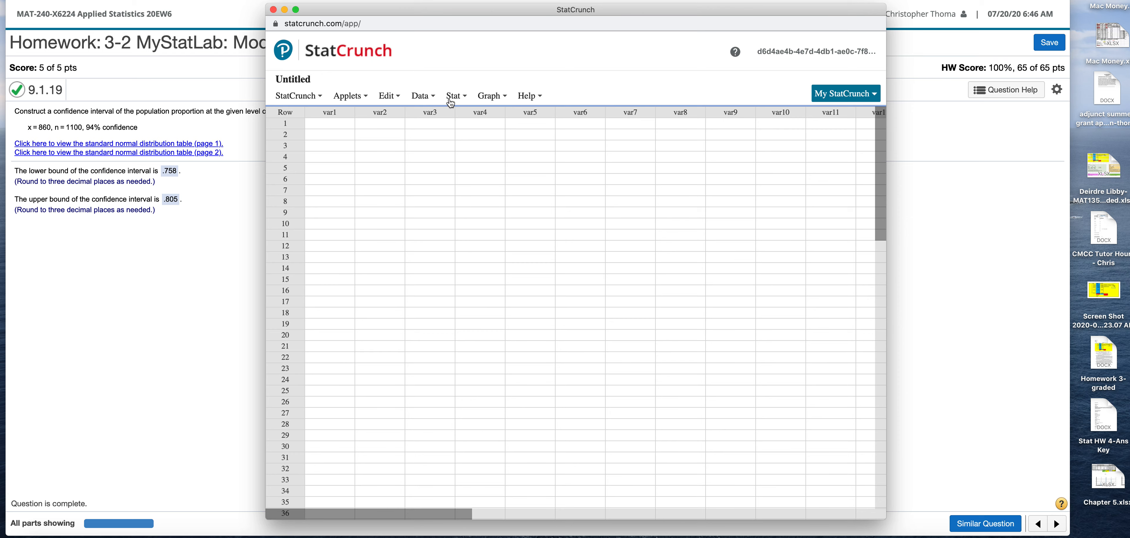
Start a one-sample proportion analysis from summary data with 860 successes and 1100 observations.
click(461, 97)
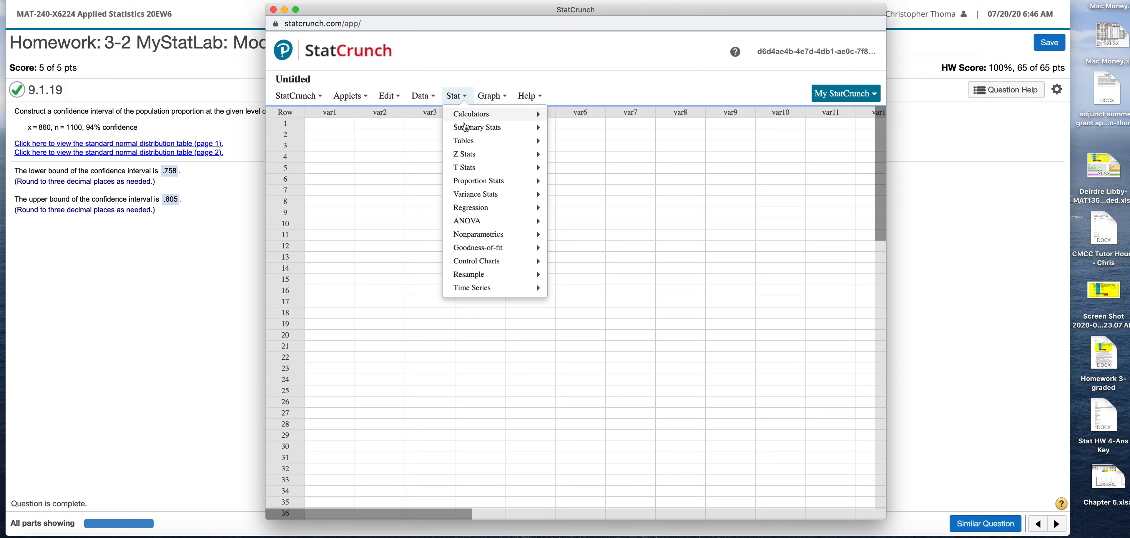
mouse_move(473, 160)
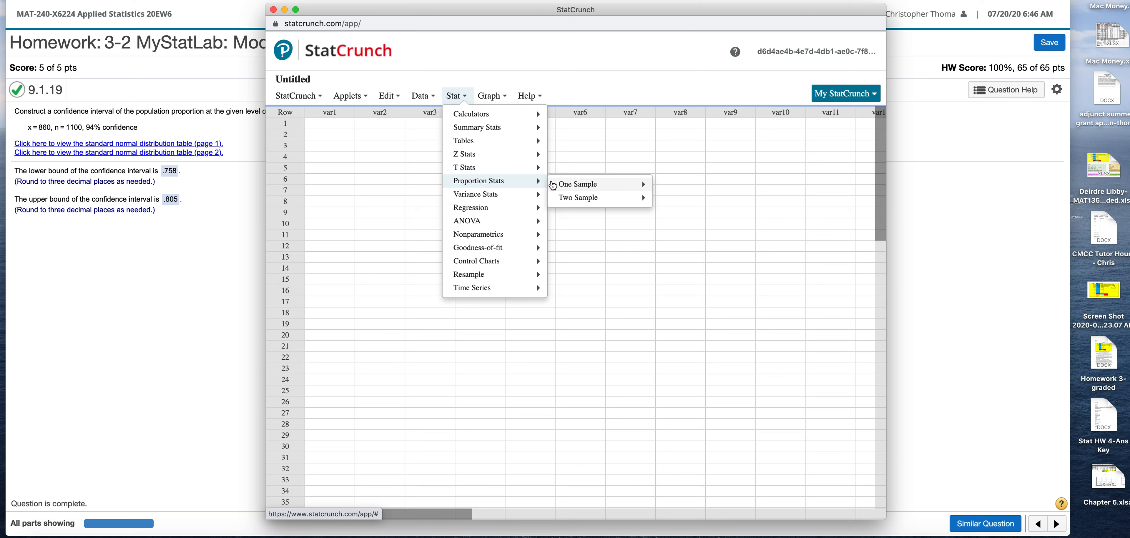
mouse_move(570, 186)
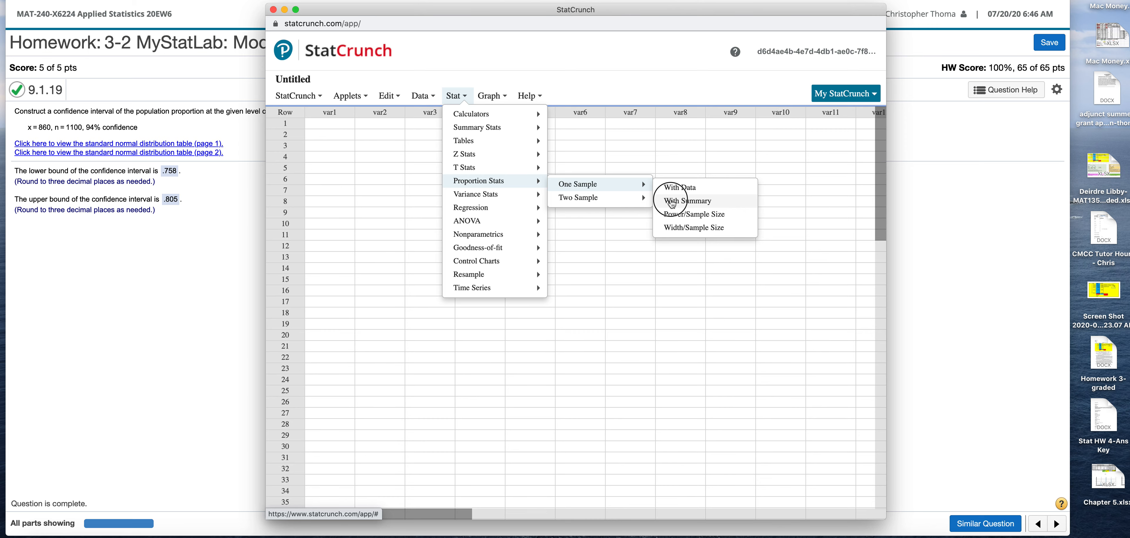
click(672, 202)
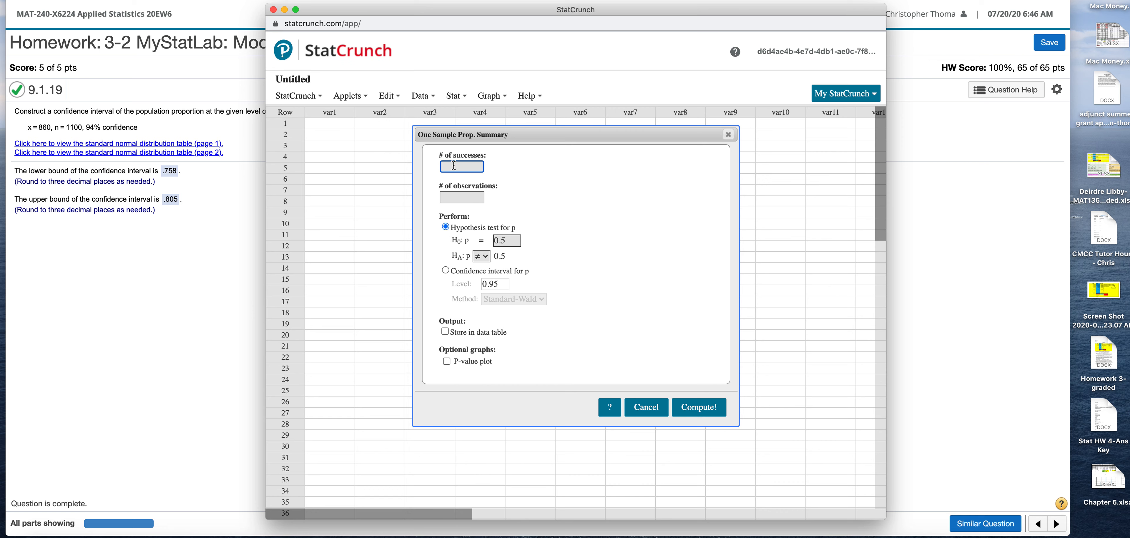
text(860)
click(456, 198)
text(1100)
Compute a 0.94-level confidence interval for p using the Standard-Wald method, including the confidence interval plot.
click(446, 270)
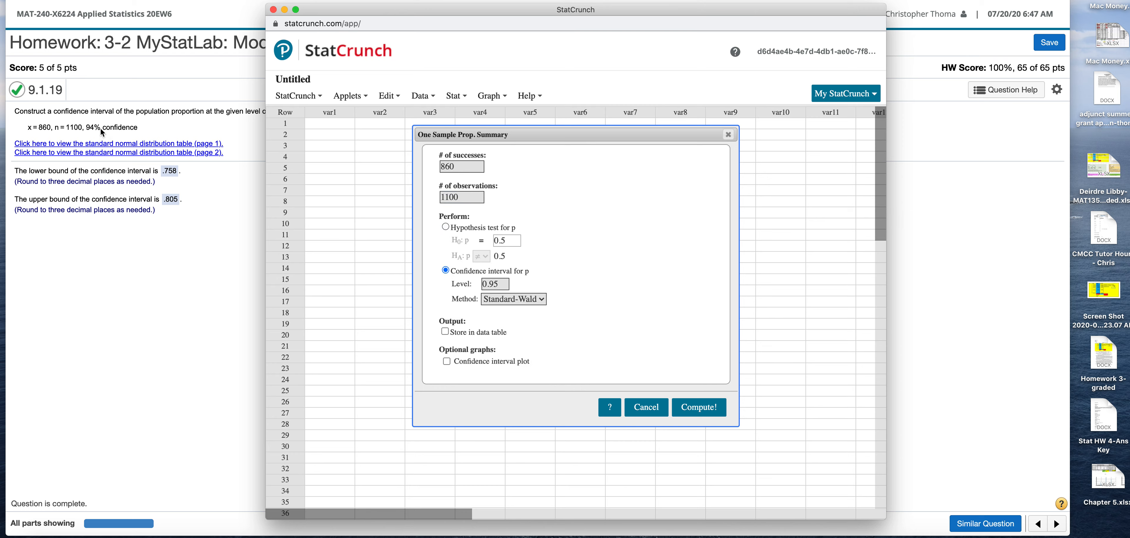
click(501, 285)
key(BackSpace)
text(4)
click(541, 300)
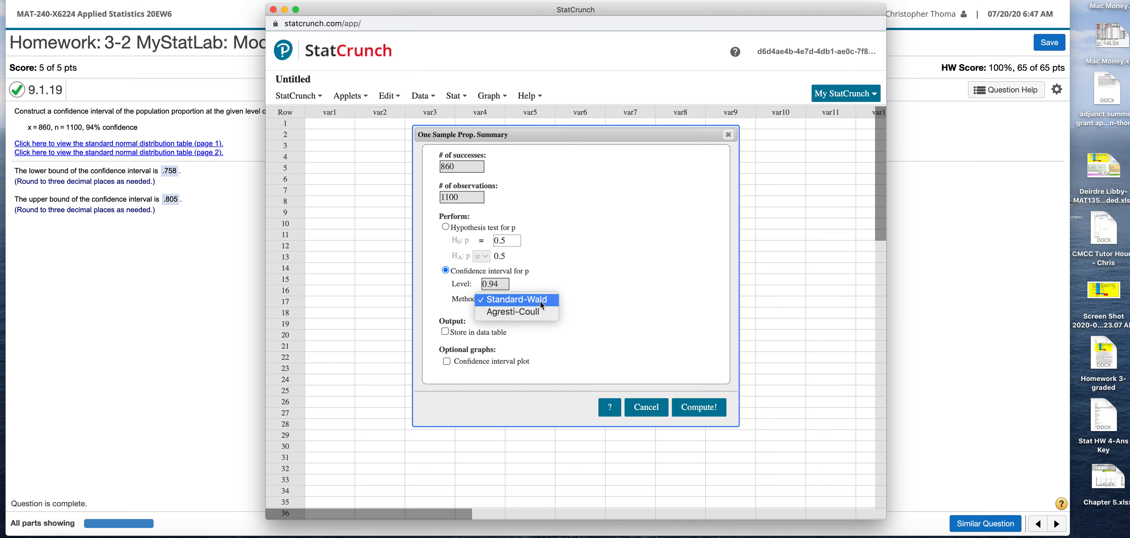
click(567, 299)
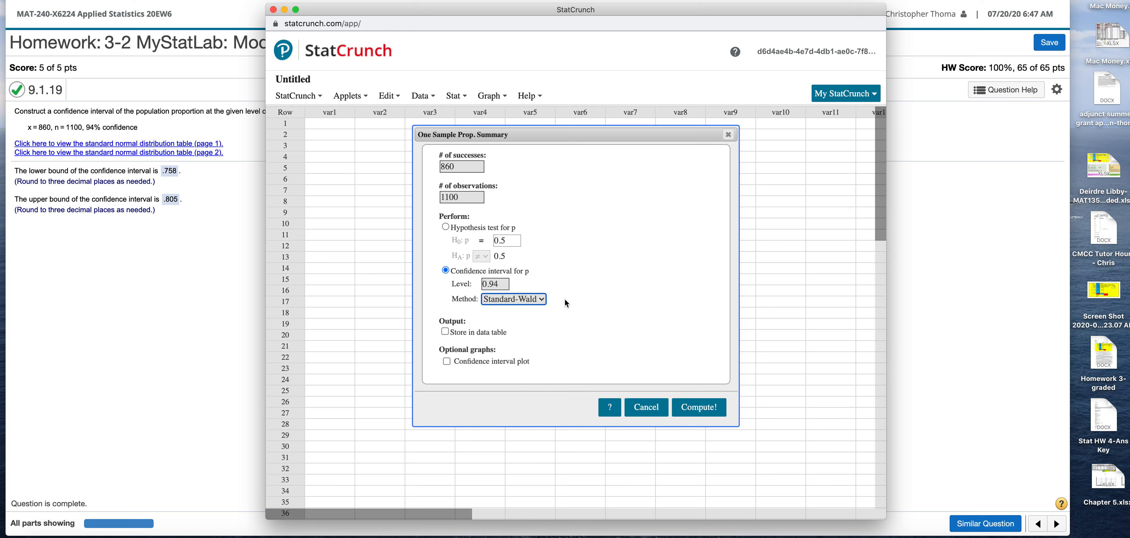
click(447, 361)
click(697, 408)
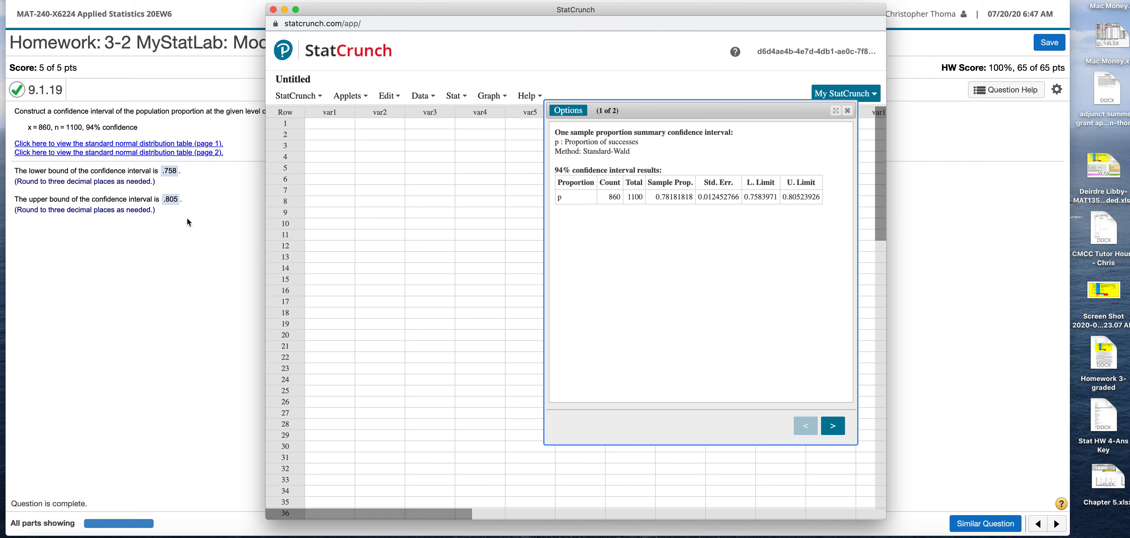
View the confidence interval plot on the second results page and close the StatCrunch window.
click(833, 427)
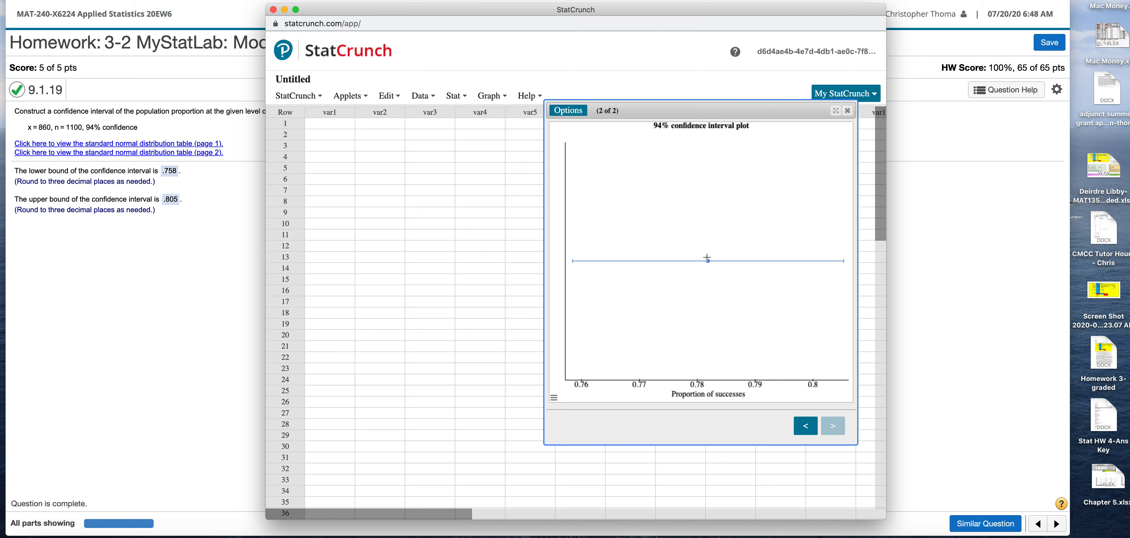
mouse_move(708, 261)
click(272, 10)
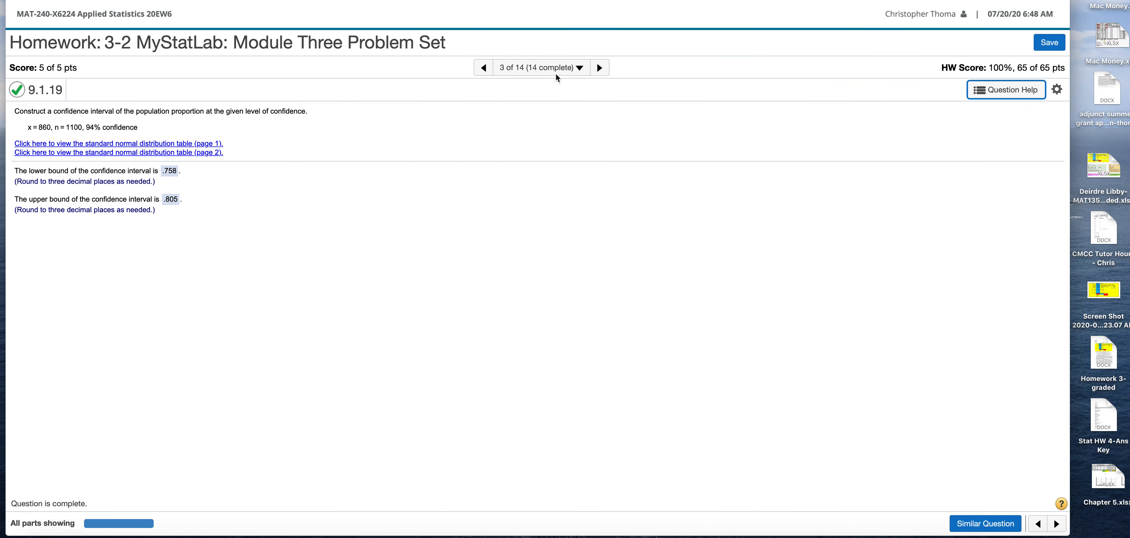
Go to Question 13 of the homework and review its histogram, boxplot, outlier and confidence interval parts.
click(579, 68)
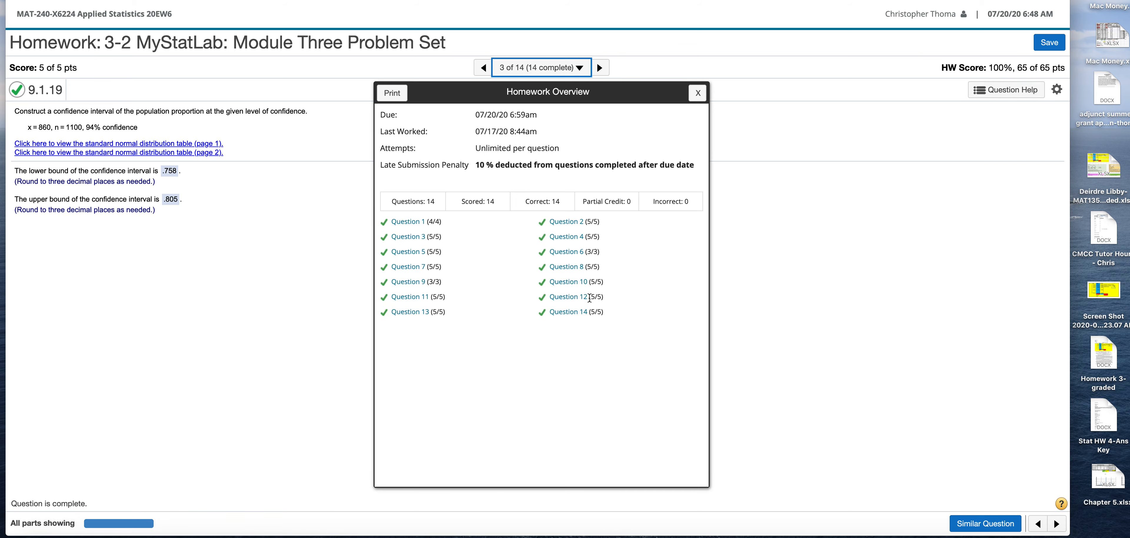
click(407, 313)
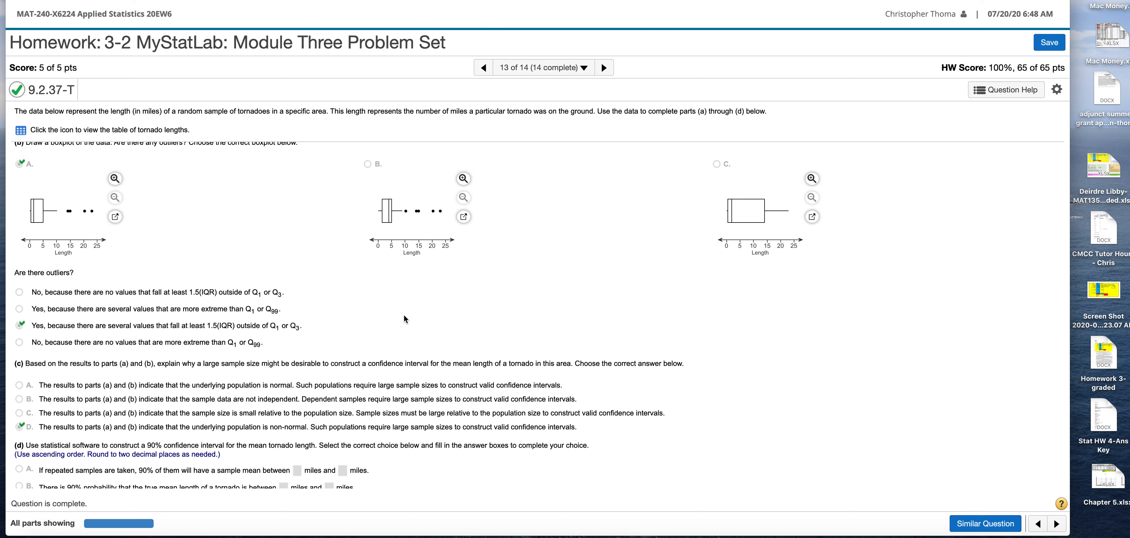
scroll(337, 291, down, 2)
scroll(337, 291, up, 10)
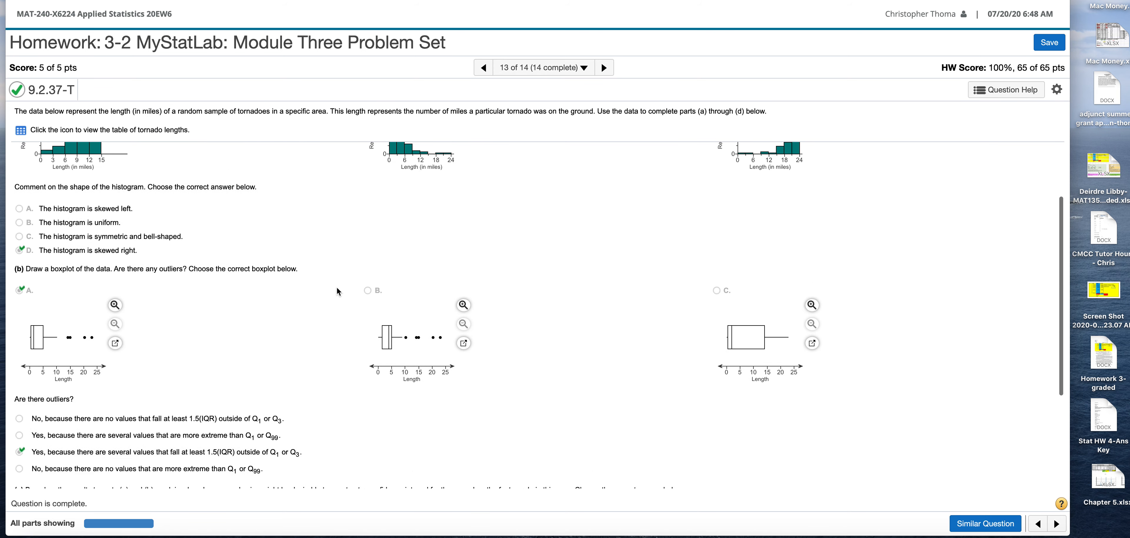
scroll(336, 291, down, 1)
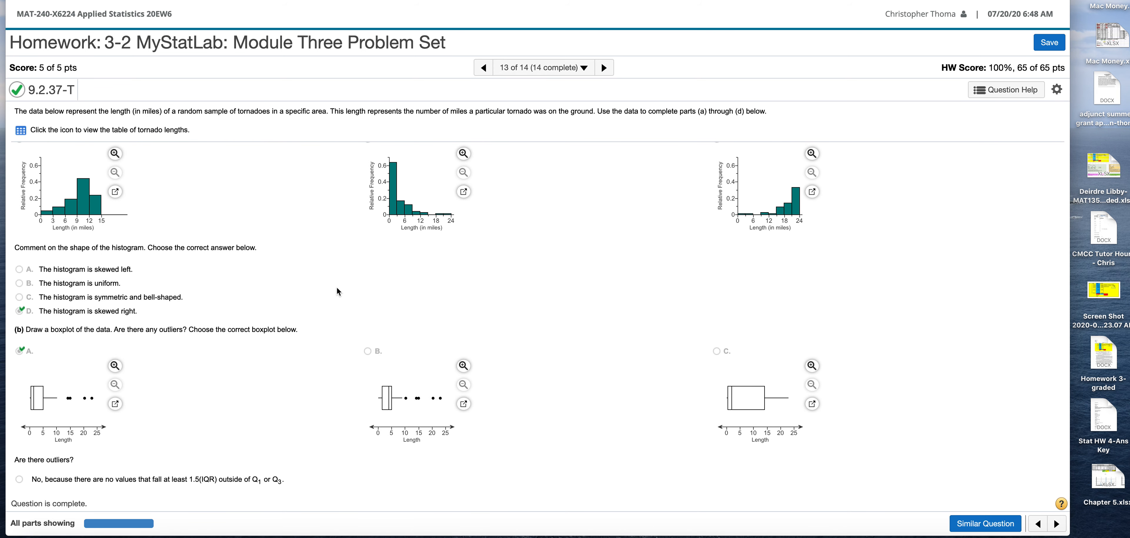
scroll(309, 276, down, 3)
scroll(309, 279, up, 3)
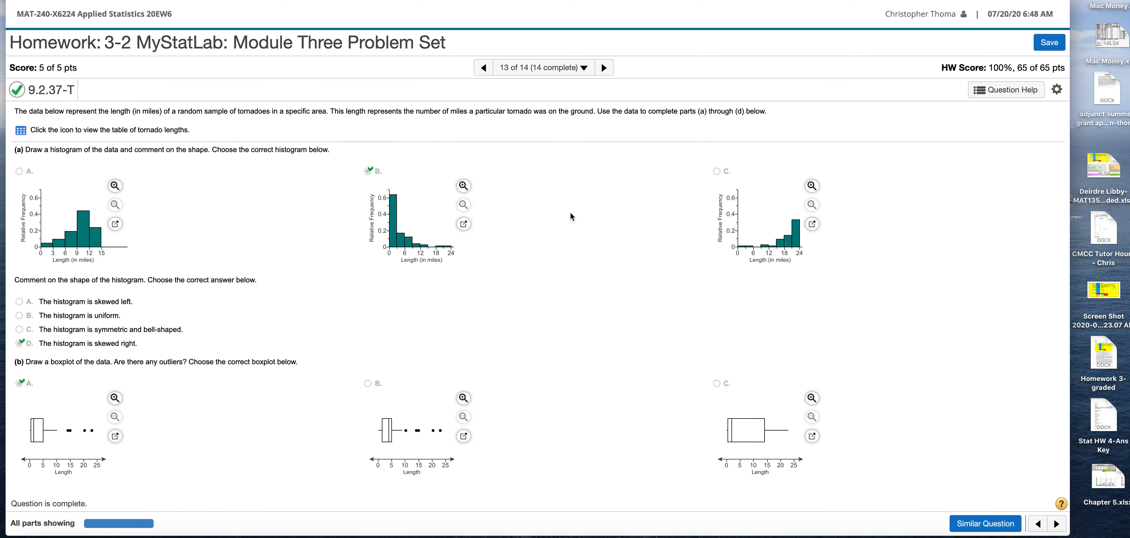
scroll(236, 250, down, 2)
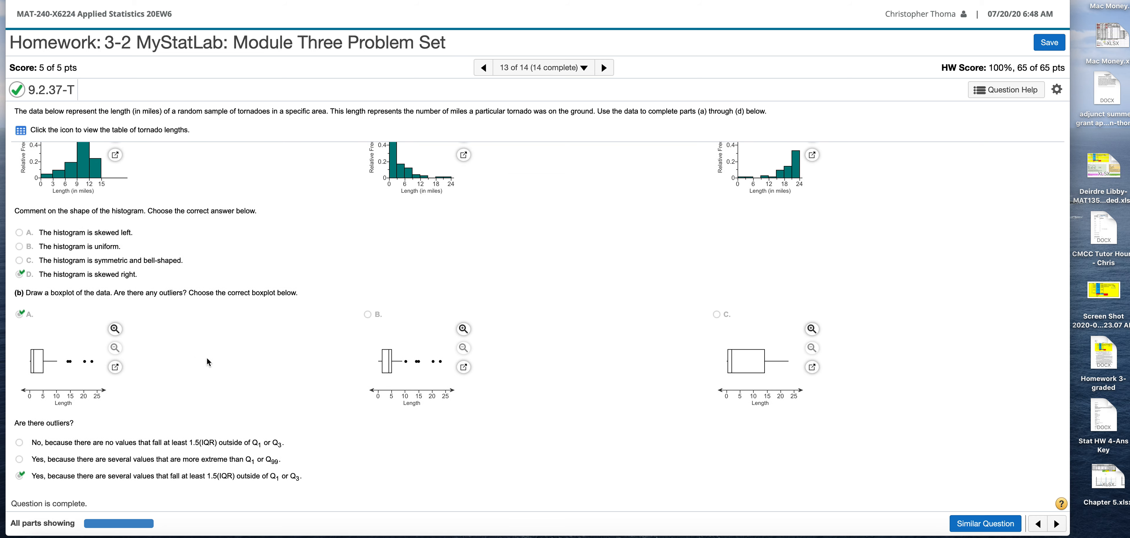
scroll(207, 361, down, 5)
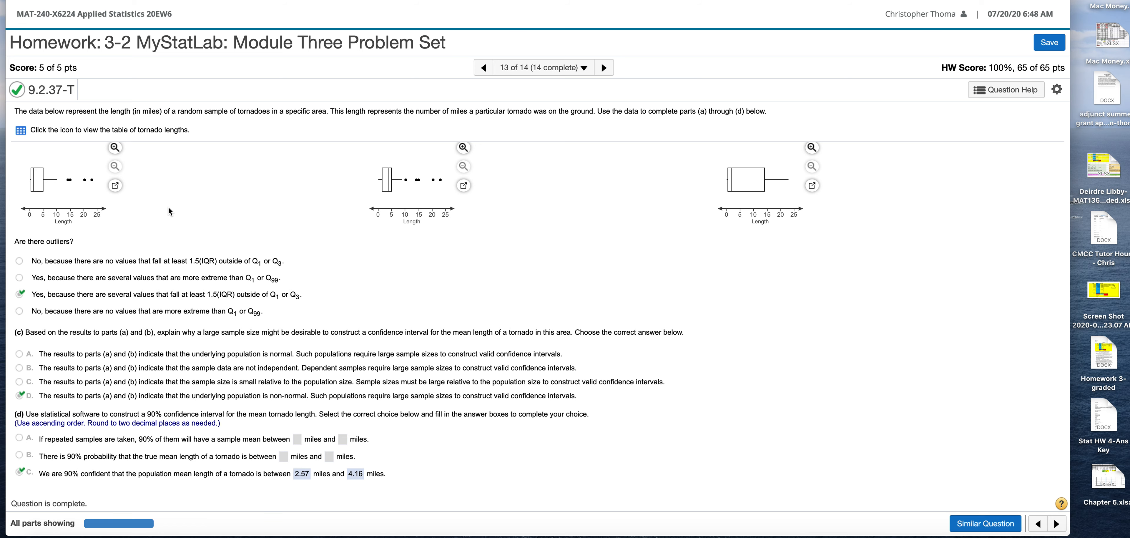
Open the table of tornado lengths and load its data into StatCrunch.
click(21, 130)
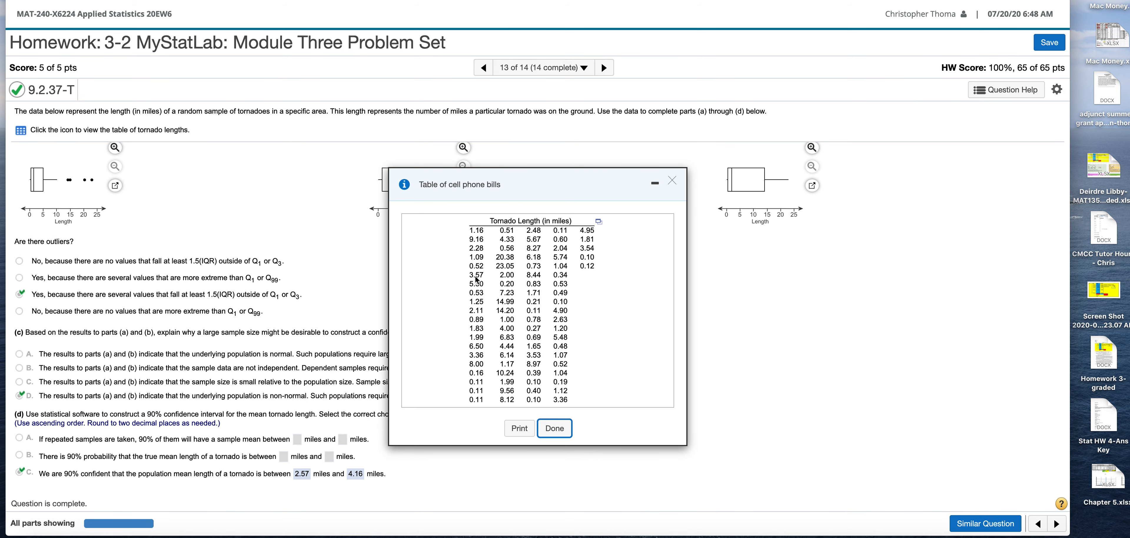
click(599, 222)
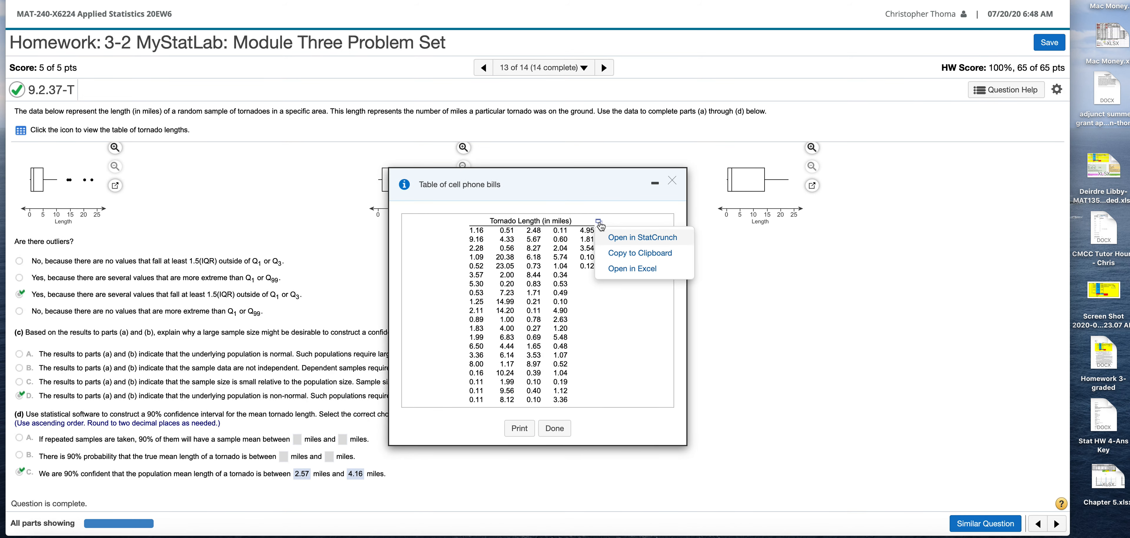
click(639, 238)
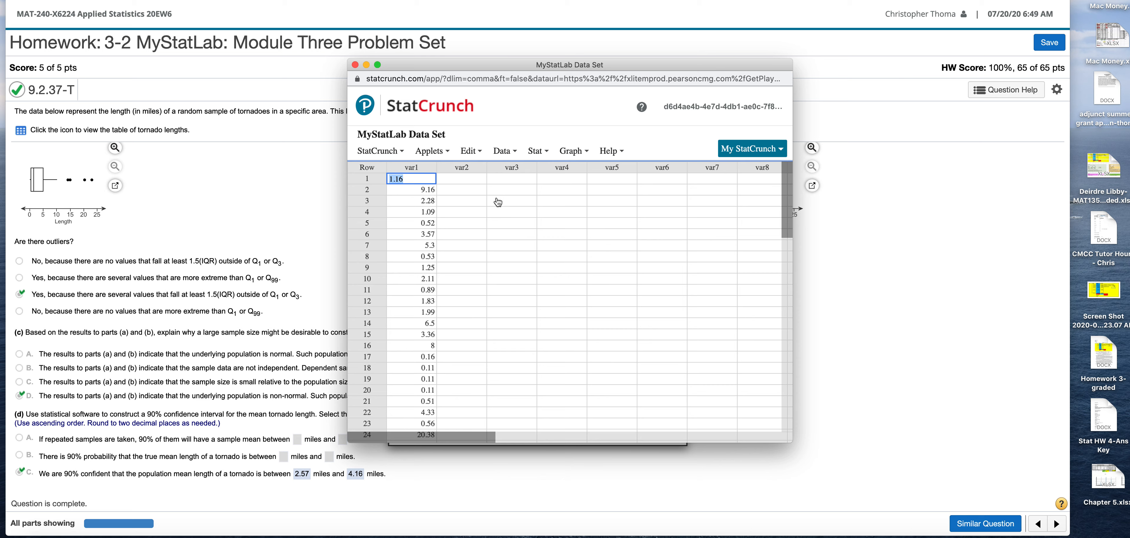
click(525, 191)
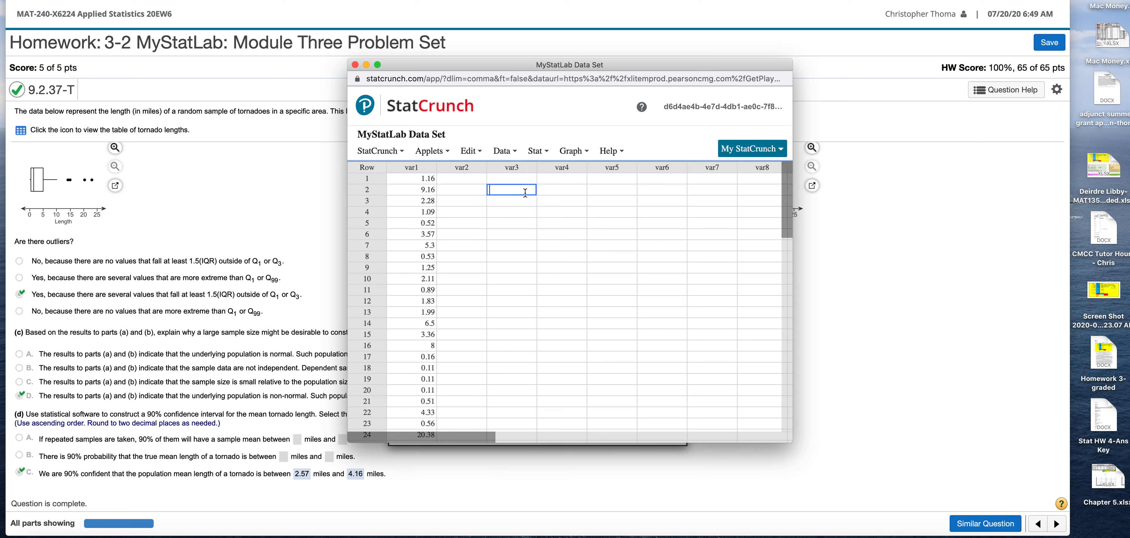
click(583, 152)
mouse_move(584, 174)
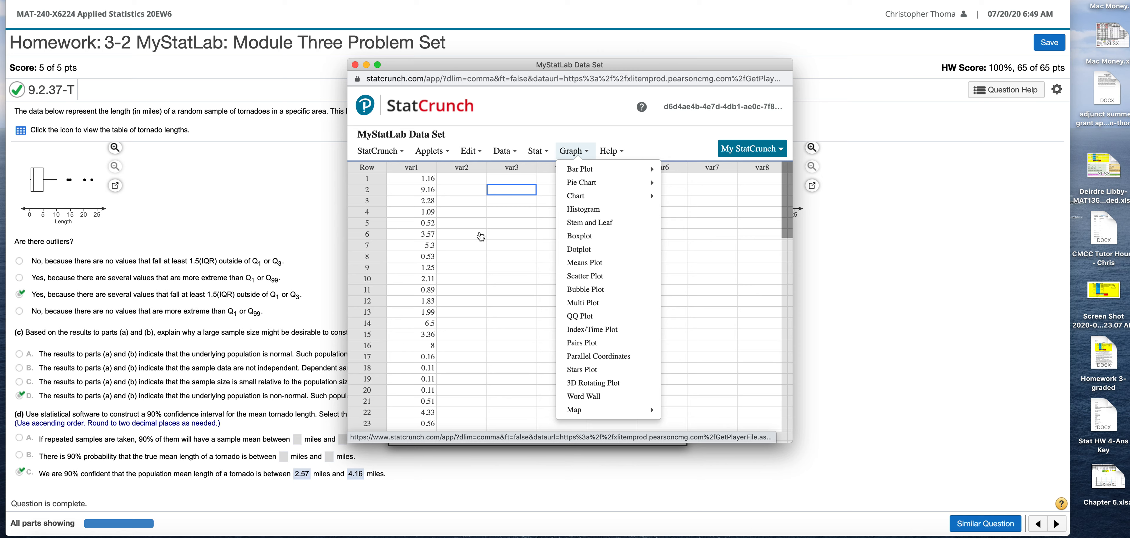
click(476, 214)
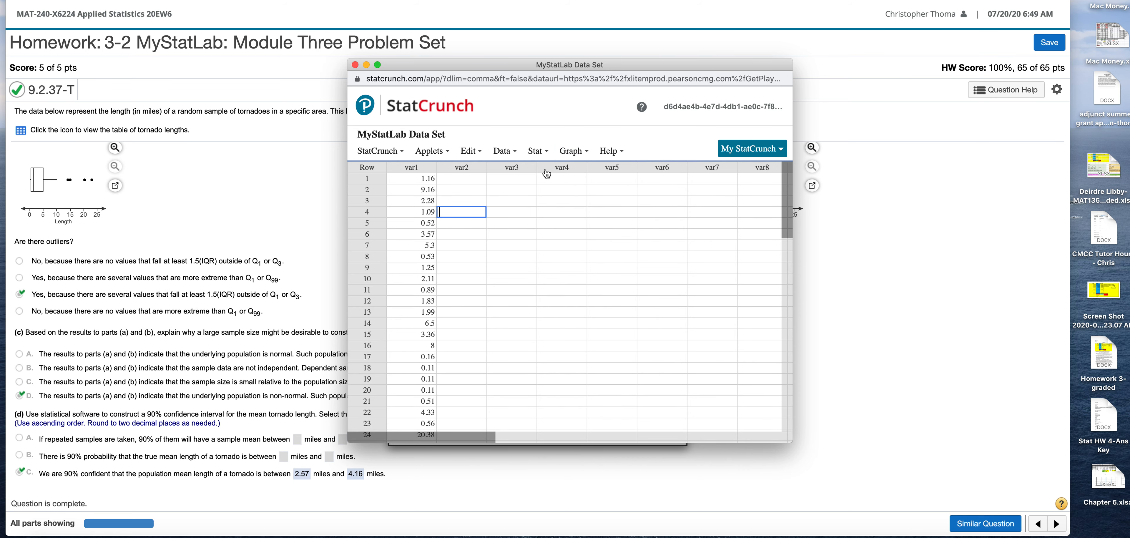
click(540, 150)
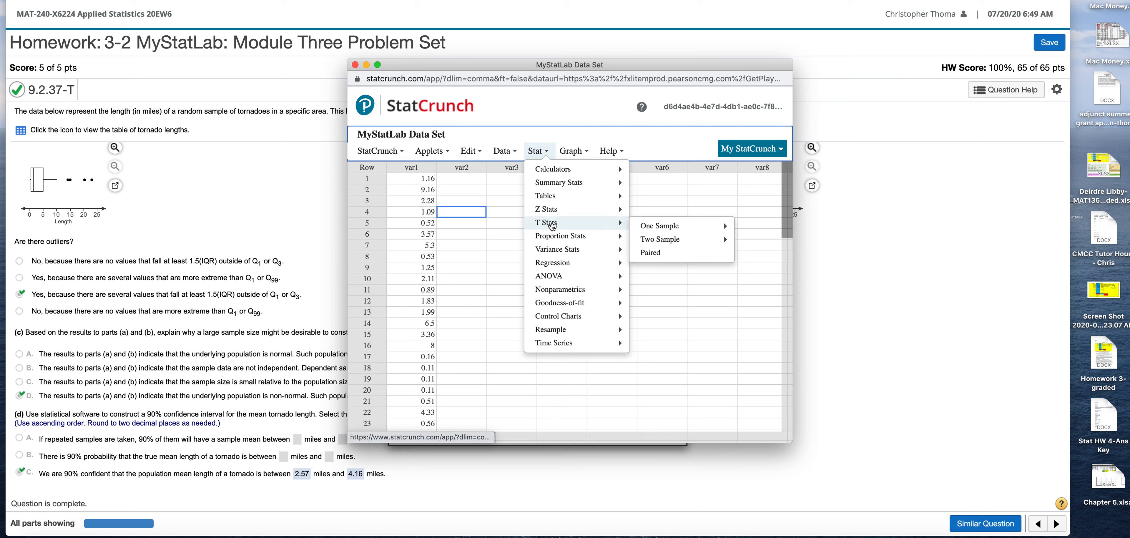
mouse_move(564, 227)
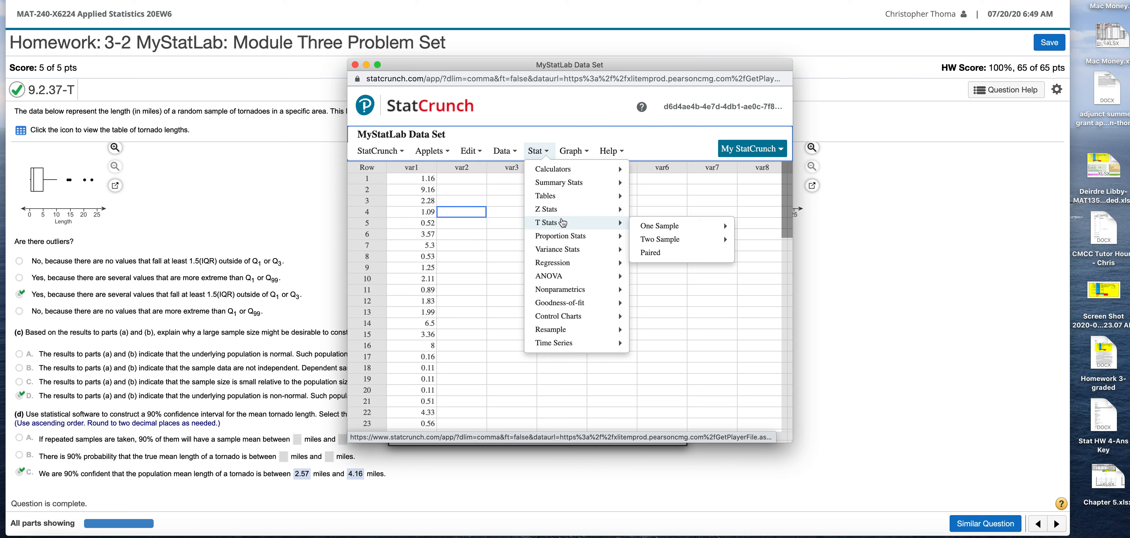
mouse_move(693, 226)
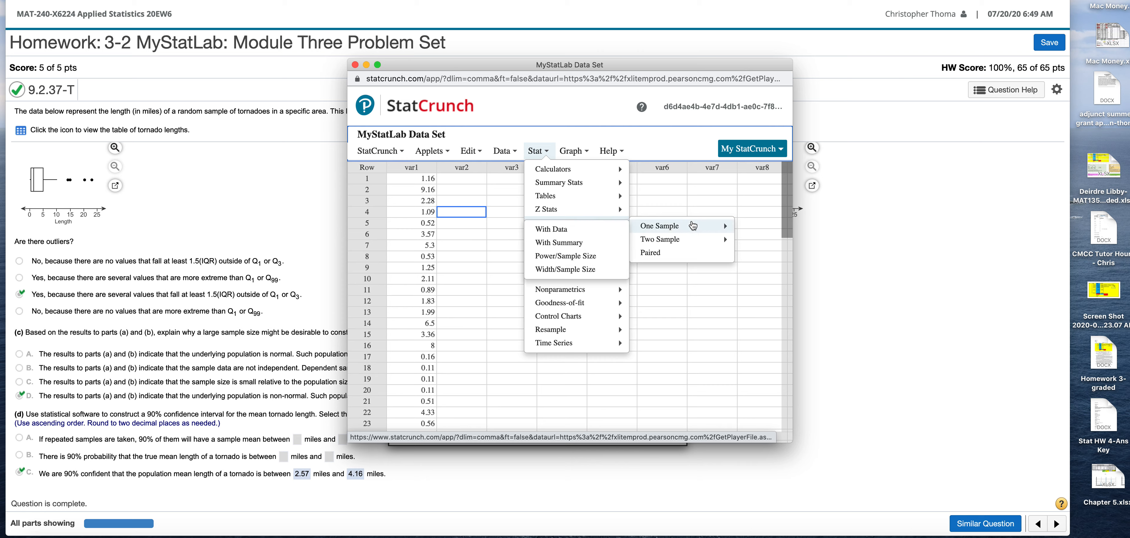
click(565, 233)
click(435, 137)
drag(526, 105, 583, 113)
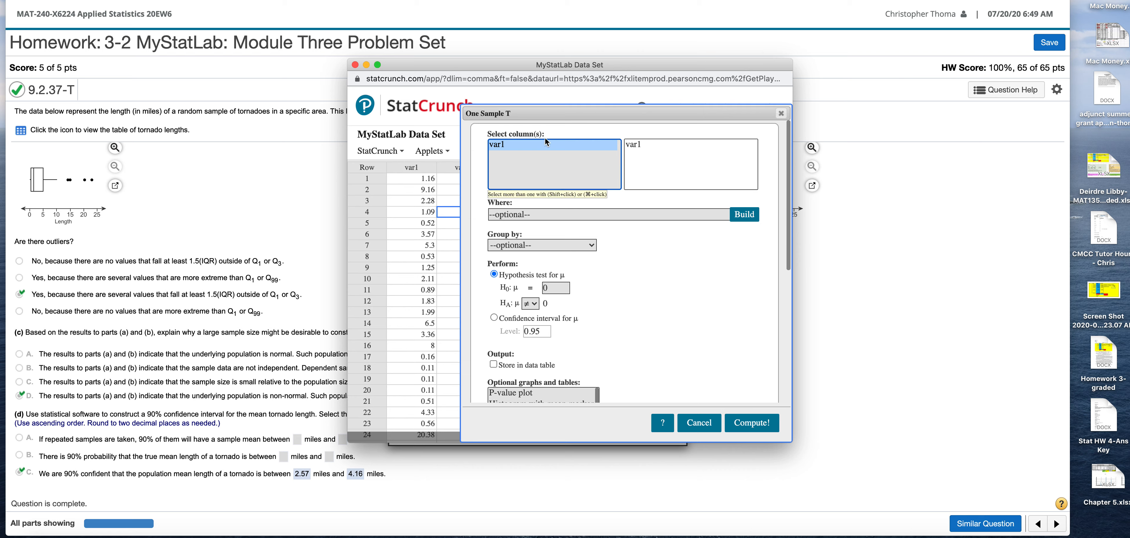
click(783, 115)
Rename the var1 column as "Tornado Length".
click(417, 167)
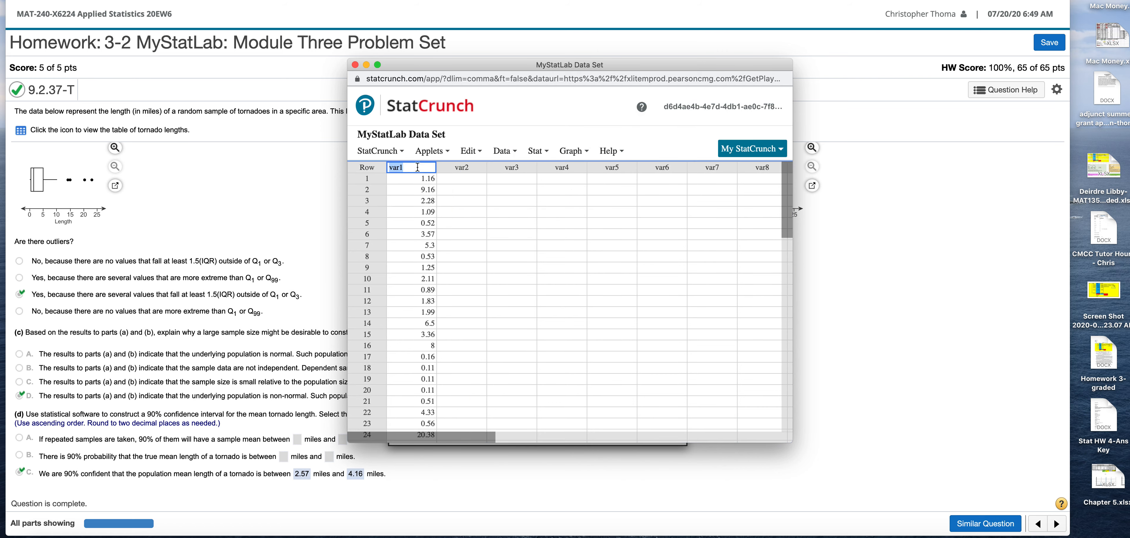
text(Tornado Length)
click(477, 204)
Start a one-sample T statistics analysis with data and select the Tornado Length column.
click(509, 152)
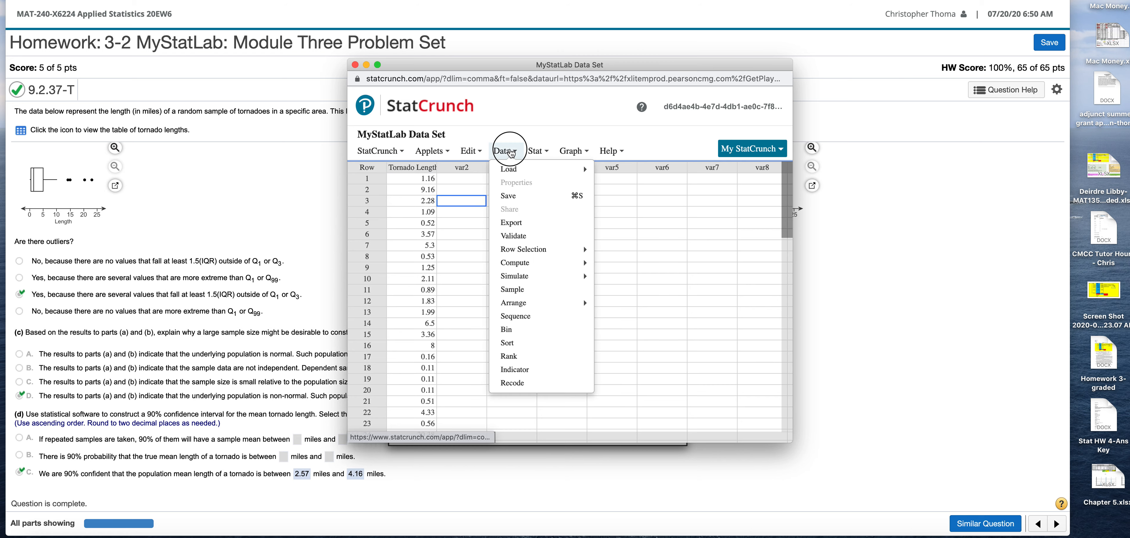
click(510, 151)
click(544, 150)
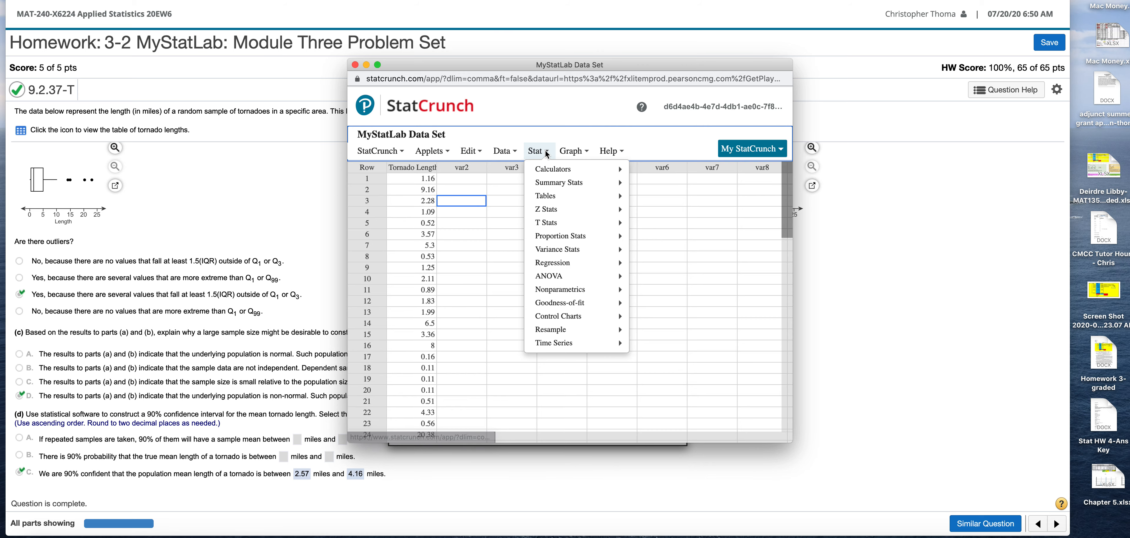
mouse_move(589, 224)
mouse_move(663, 228)
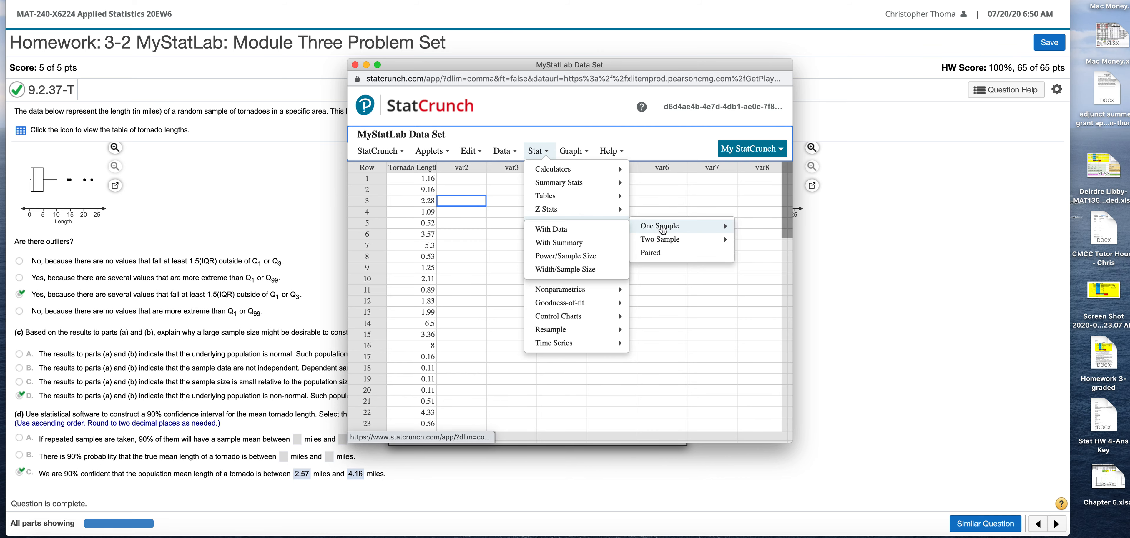
click(551, 229)
click(458, 138)
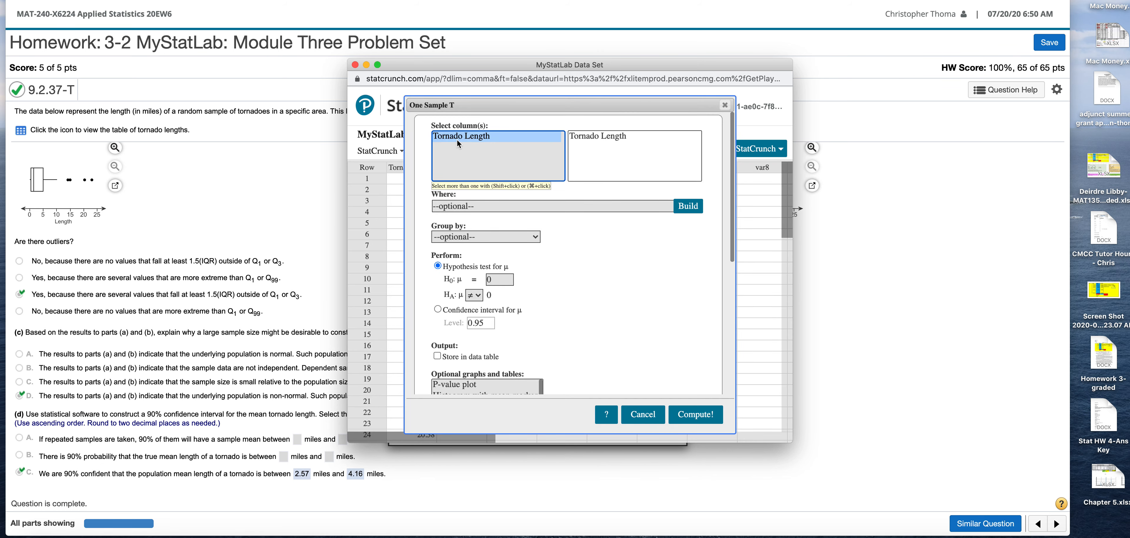
Choose a confidence interval for μ and set its level to 0.90.
click(438, 310)
double_click(480, 323)
text(0.90)
Add the boxplot with mean marker as the optional graph for the one-sample T analysis.
scroll(541, 335, down, 5)
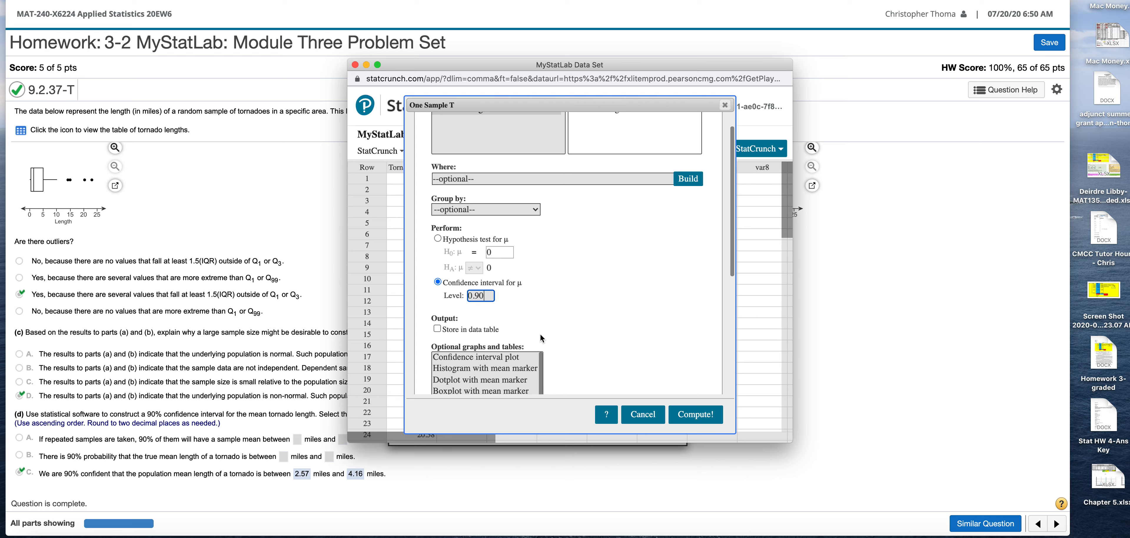
scroll(491, 359, down, 1)
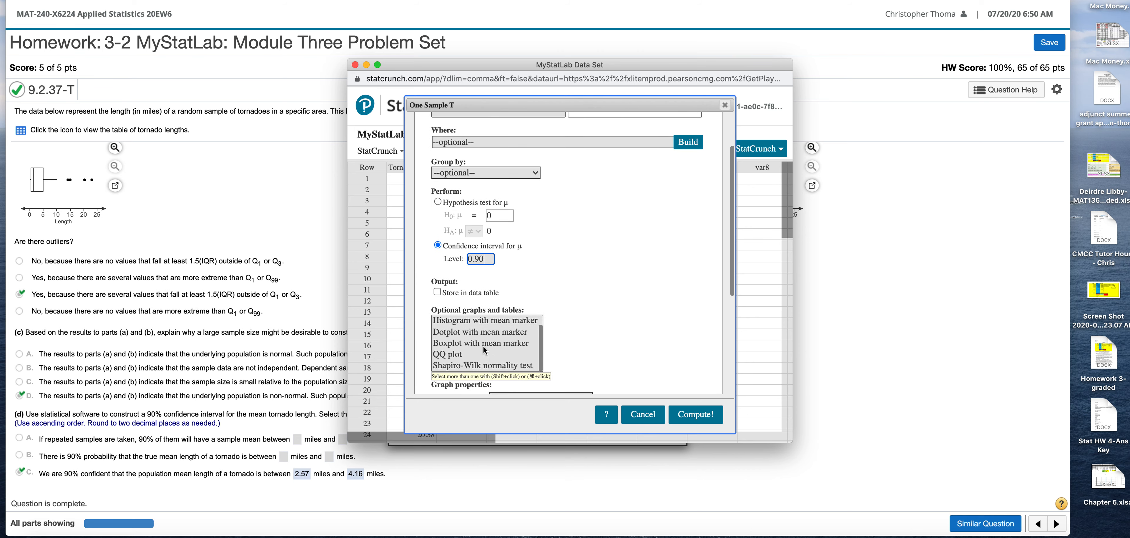
scroll(483, 345, up, 1)
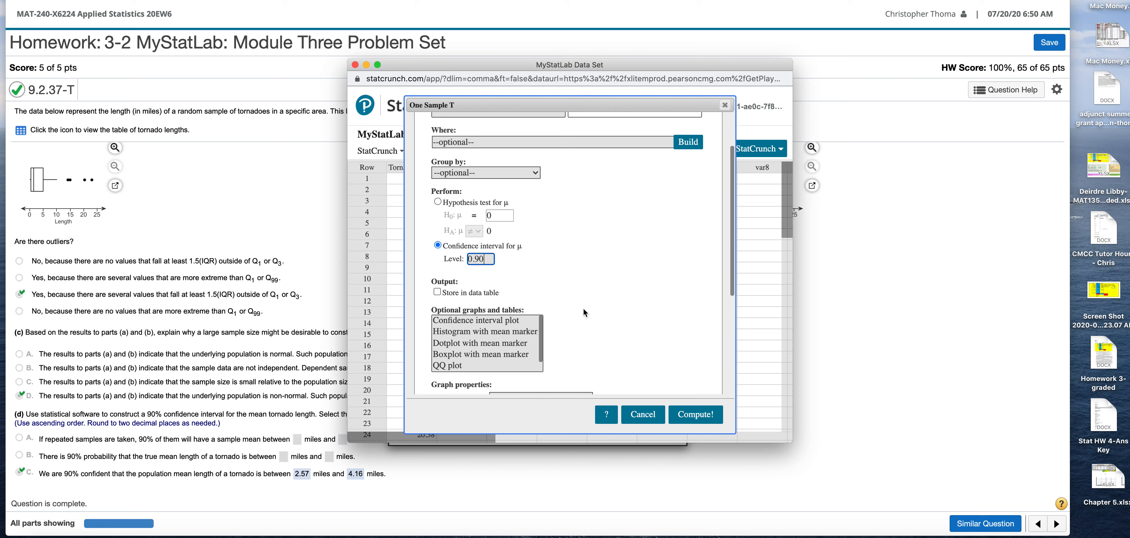
scroll(584, 309, down, 3)
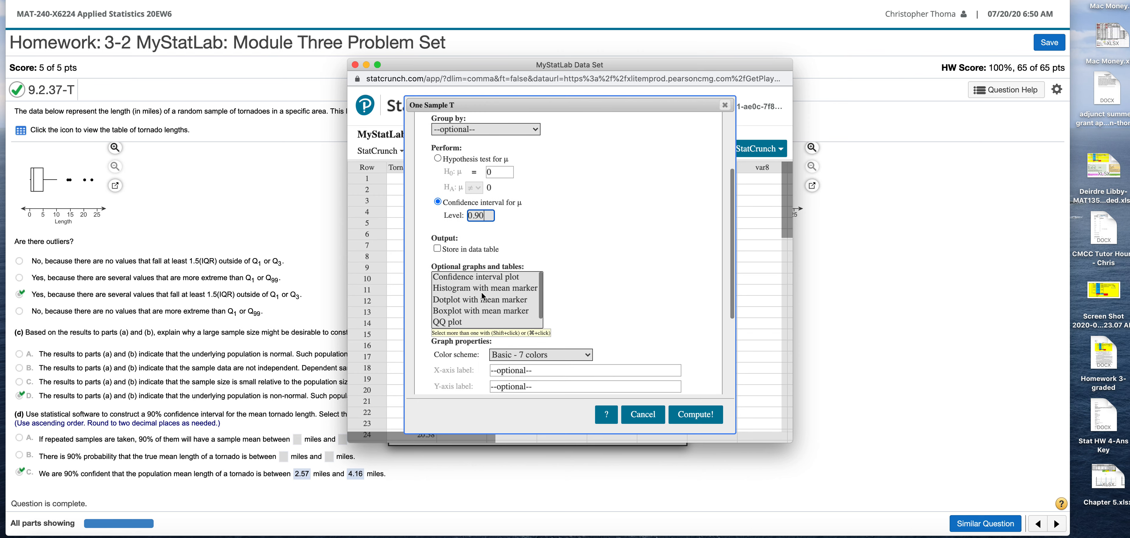
scroll(482, 292, down, 1)
click(469, 308)
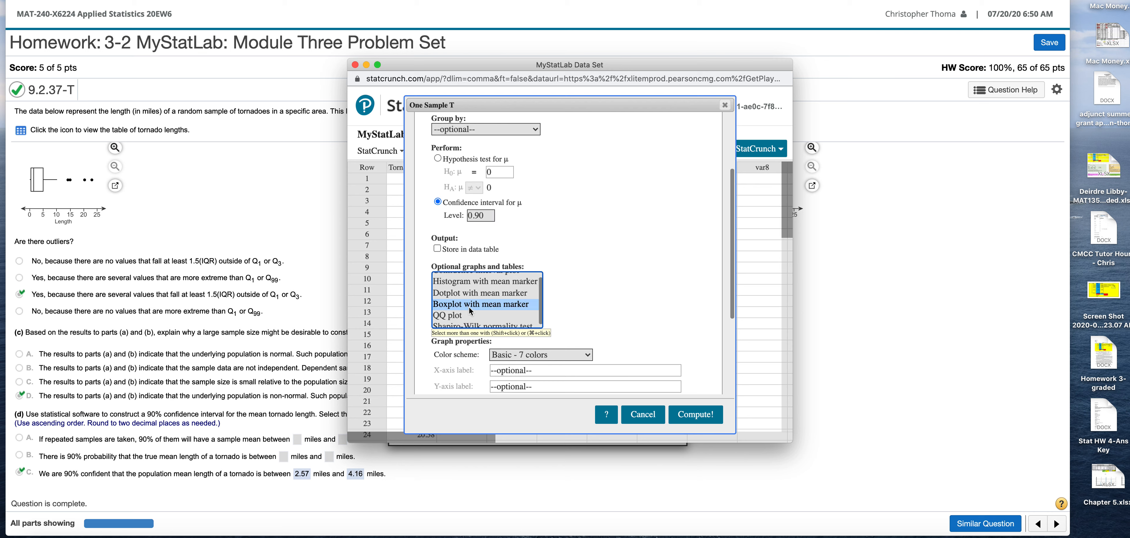
scroll(523, 311, up, 1)
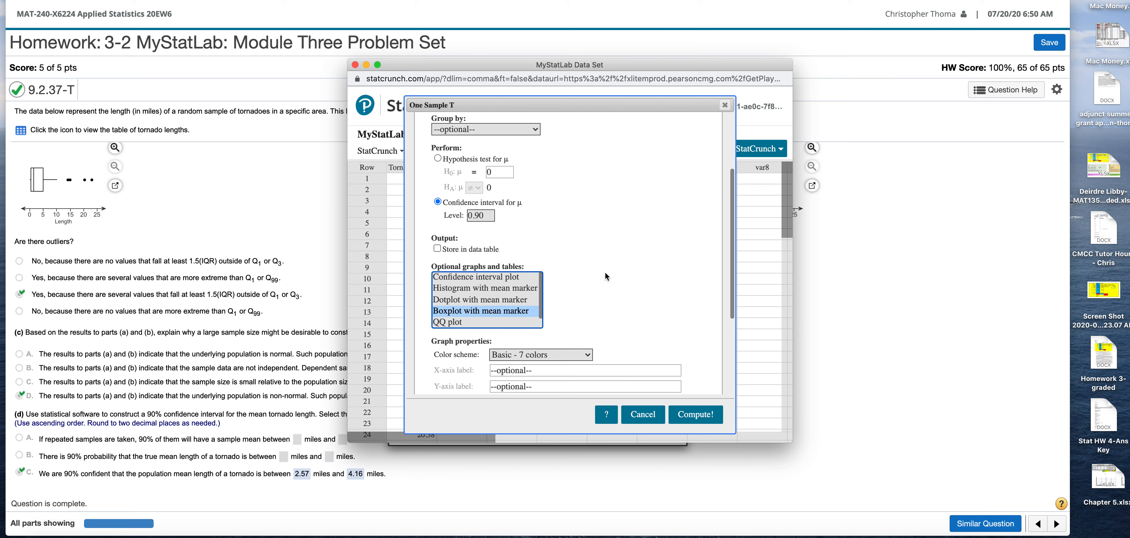
scroll(602, 272, up, 3)
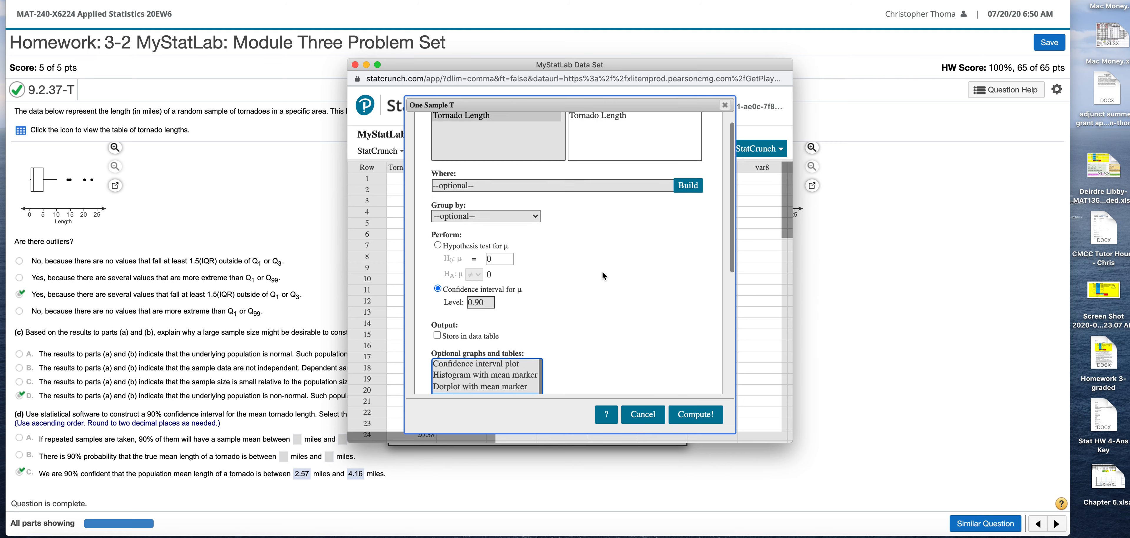
scroll(602, 272, down, 6)
Compute the confidence interval, enlarge the results and view the boxplot on the second page.
click(696, 415)
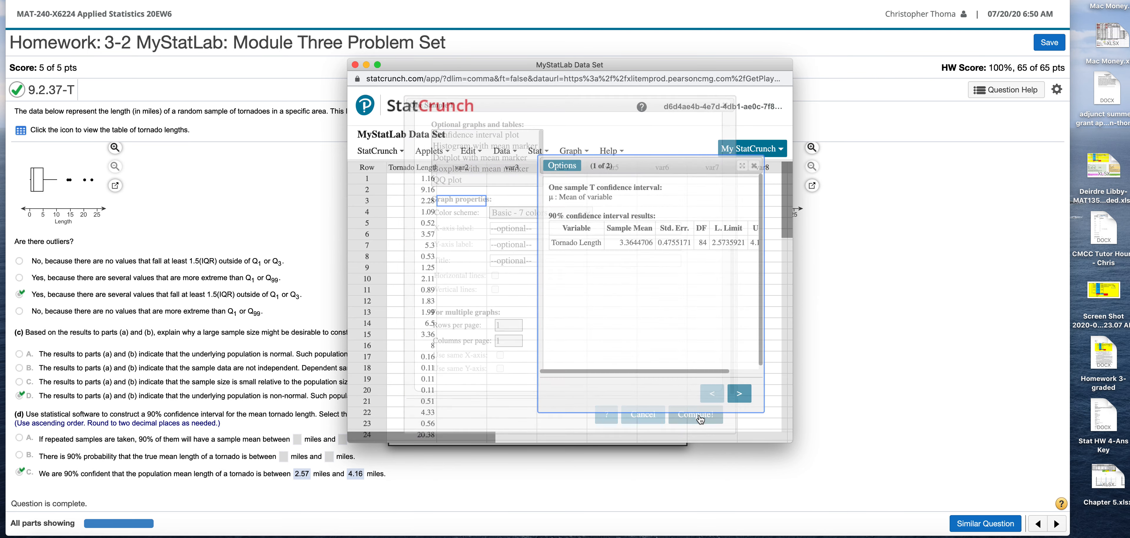
click(742, 165)
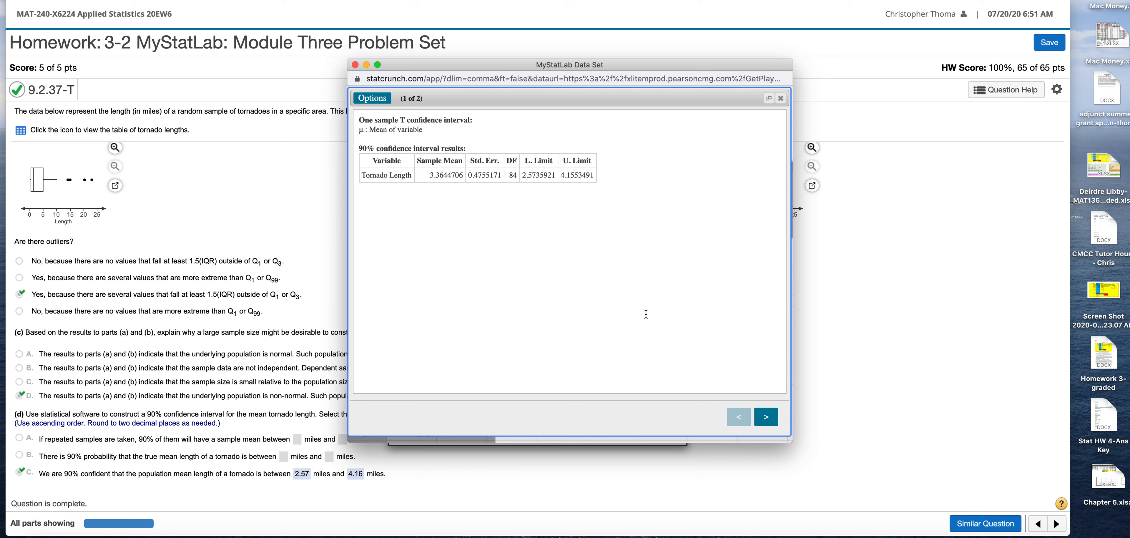
click(775, 419)
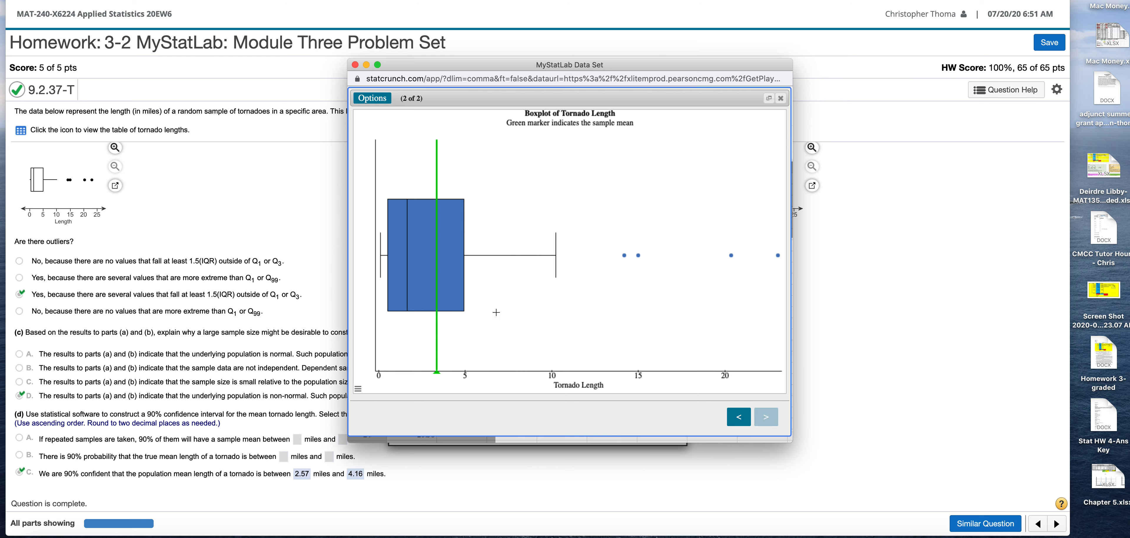